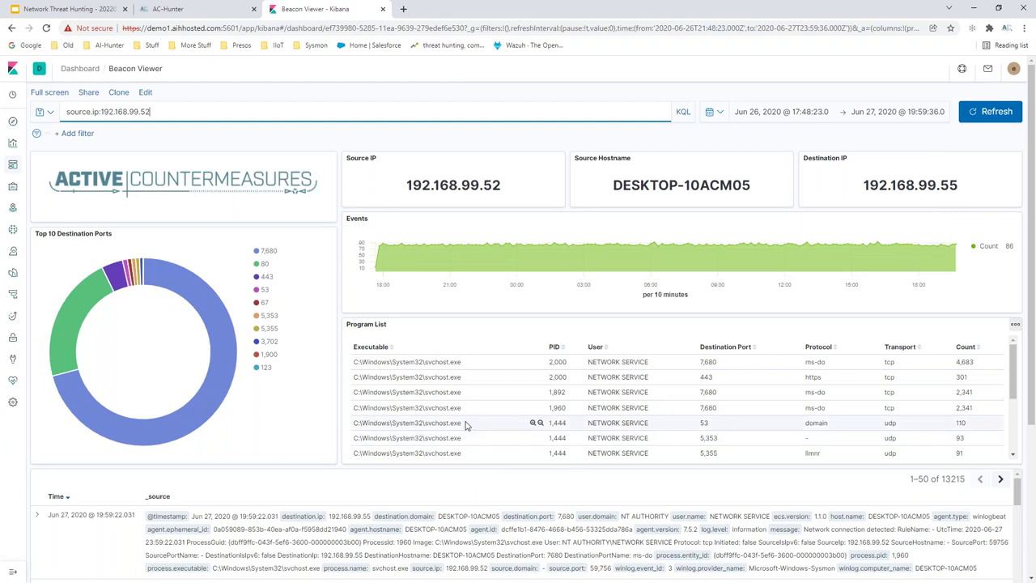
- Review the remaining executables in the Program List, and check the long connections for 192.168.99.52 in AC-Hunter
{"action": "left_click", "coordinate": [1014, 389]}
{"action": "left_click_drag", "start_coordinate": [1014, 388], "coordinate": [1013, 437]}
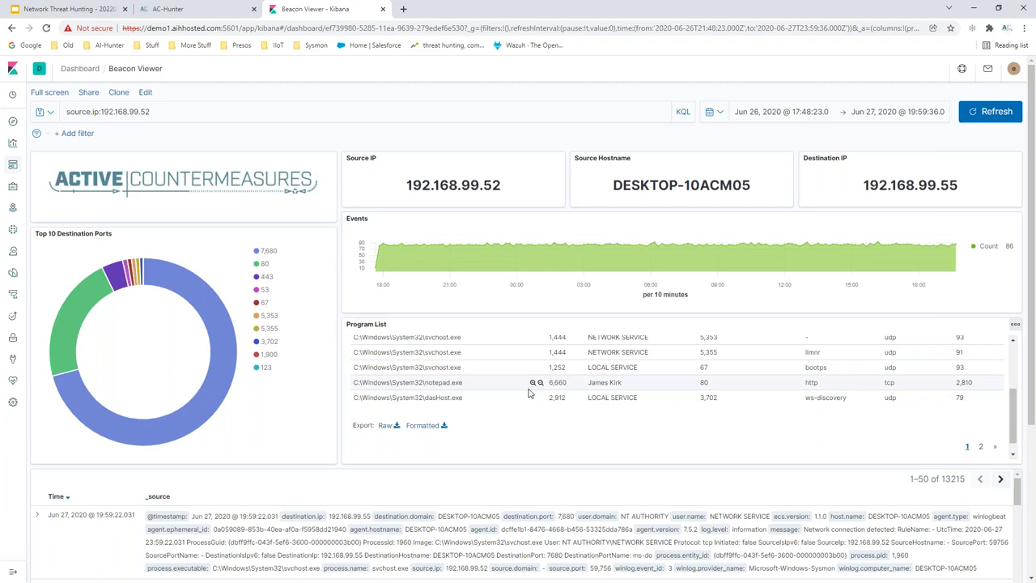
{"action": "left_click", "coordinate": [183, 8]}
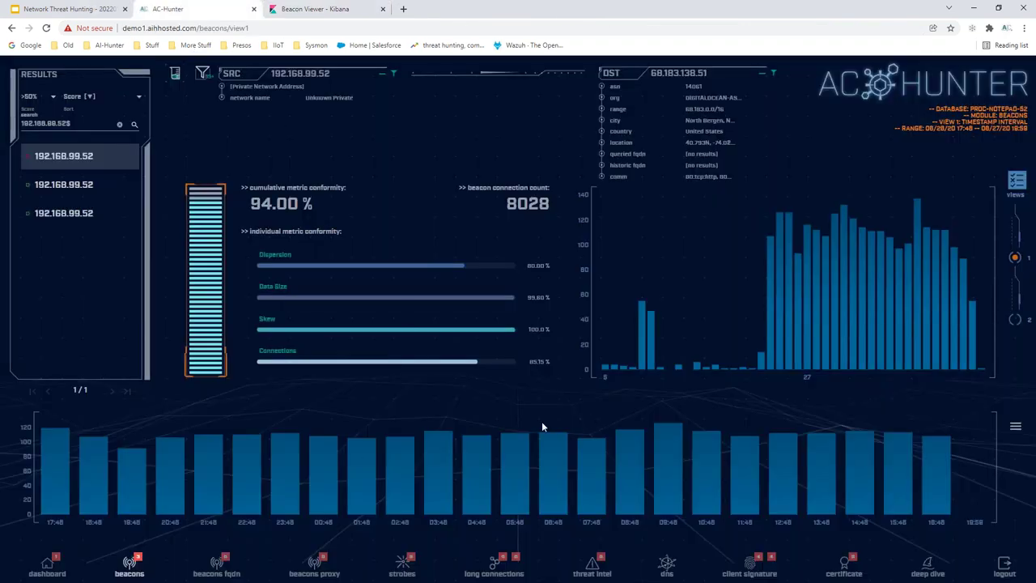
{"action": "left_click", "coordinate": [494, 562]}
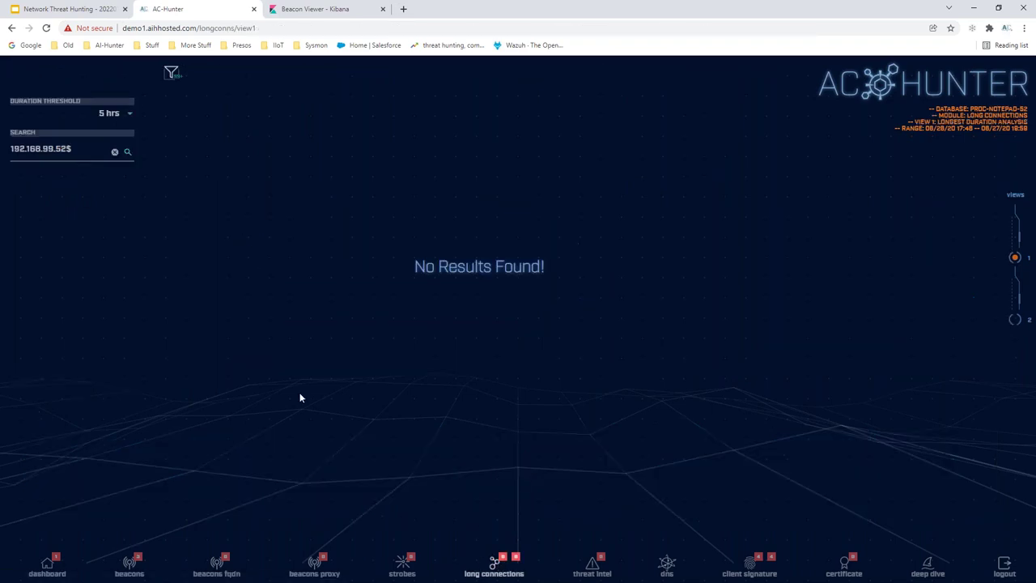
- Load the DNSCAT2-JA3 database through the dashboard's settings
{"action": "left_click", "coordinate": [47, 562]}
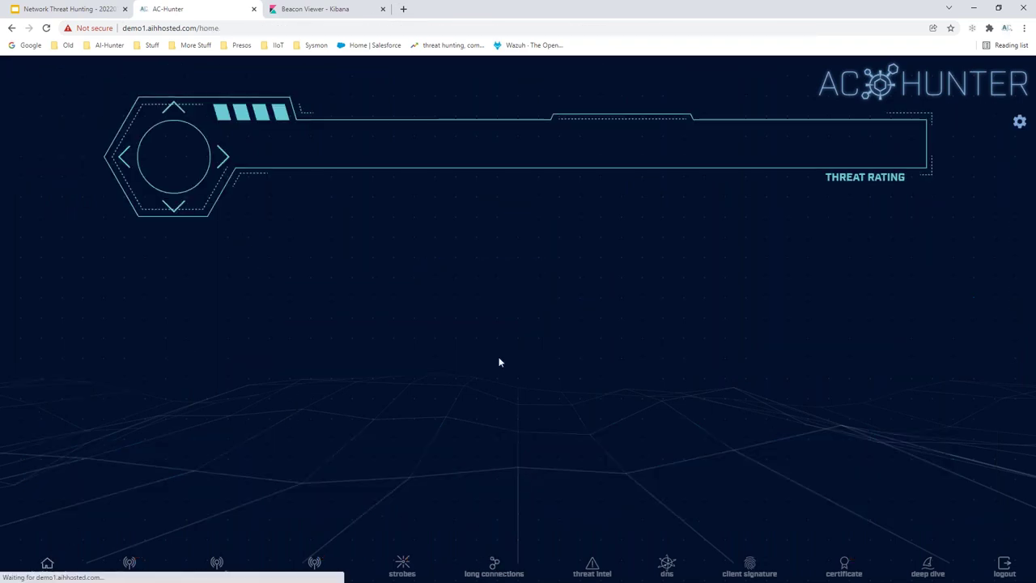
{"action": "left_click", "coordinate": [1020, 121]}
{"action": "scroll", "coordinate": [534, 336], "scroll_direction": "down", "scroll_amount": 3}
{"action": "scroll", "coordinate": [435, 336], "scroll_direction": "down", "scroll_amount": 10}
{"action": "scroll", "coordinate": [402, 355], "scroll_direction": "down", "scroll_amount": 3}
{"action": "left_click", "coordinate": [276, 355]}
{"action": "left_click", "coordinate": [834, 495]}
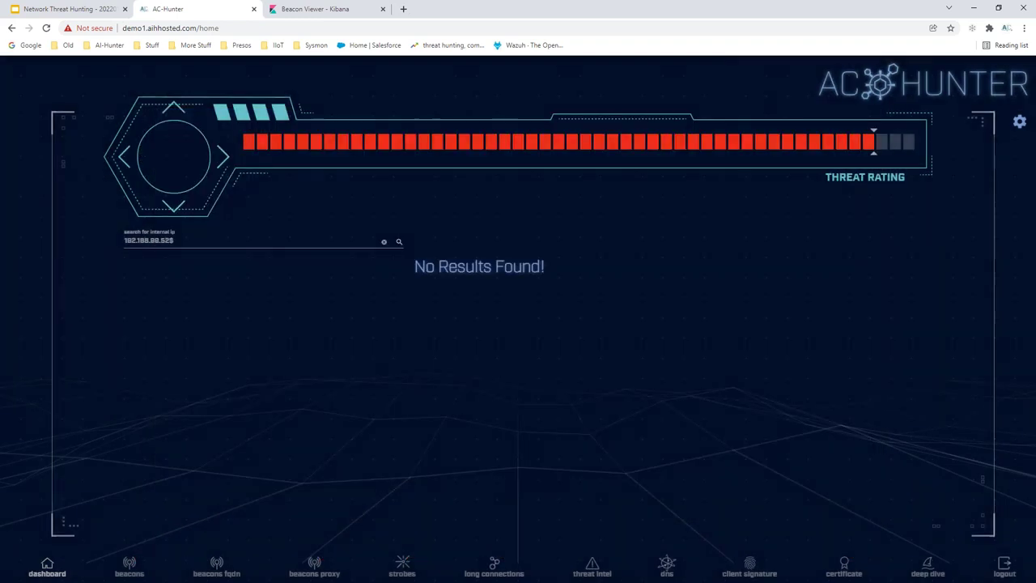
- Clear the internal IP search and check the long connections and invalid certificate analyses
{"action": "left_click", "coordinate": [384, 242]}
{"action": "left_click", "coordinate": [493, 567]}
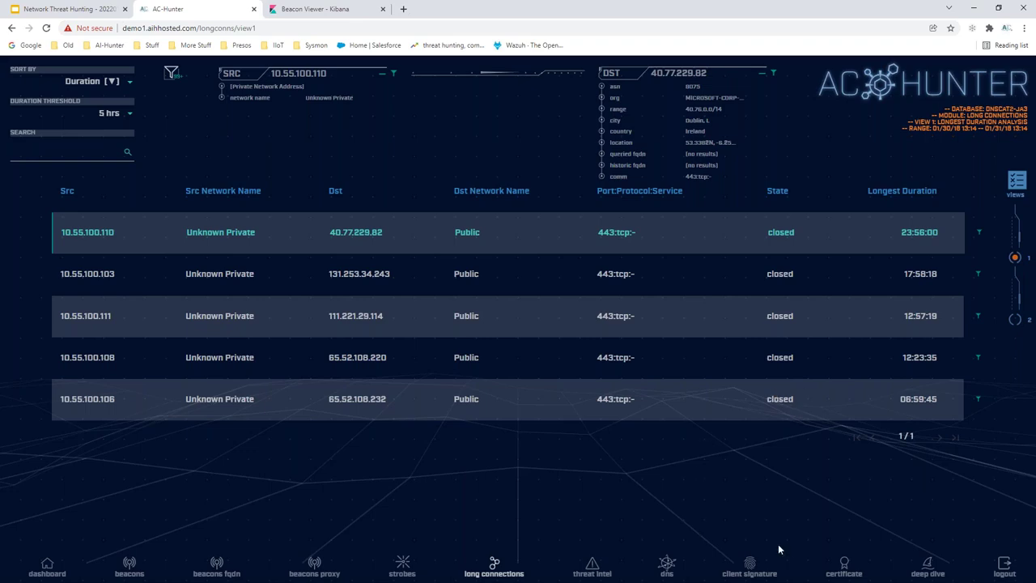
{"action": "left_click", "coordinate": [845, 569]}
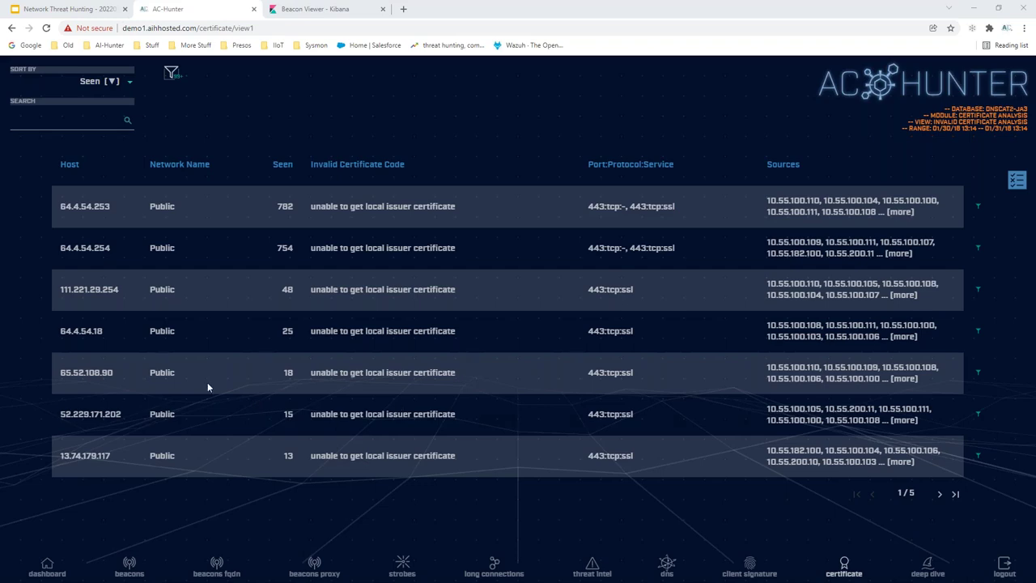
- Switch to Photos, view the cyber deception screenshot deception1.png enlarged to 133%, and close it
{"action": "key", "text": "alt+Tab"}
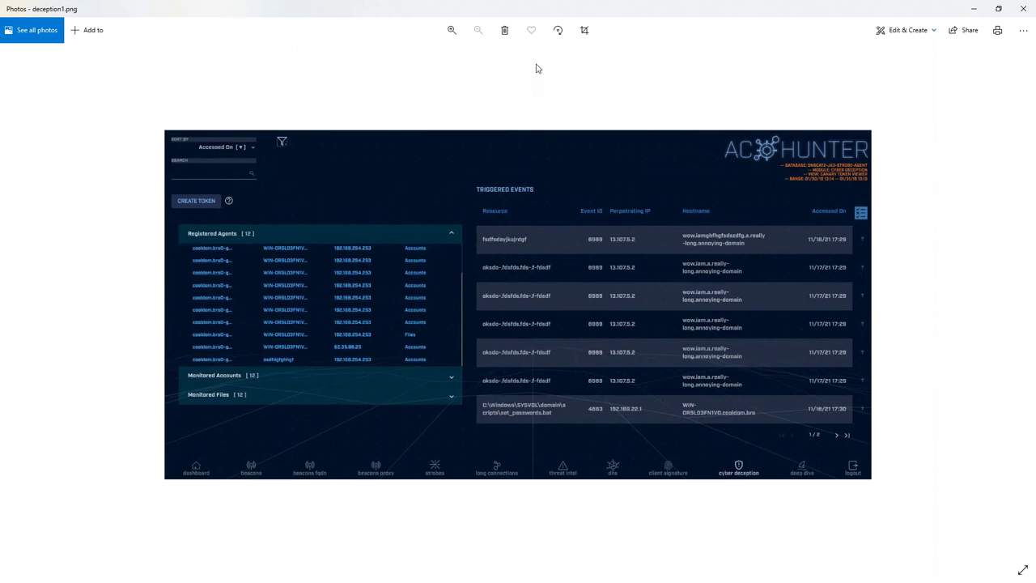
{"action": "left_click", "coordinate": [452, 30]}
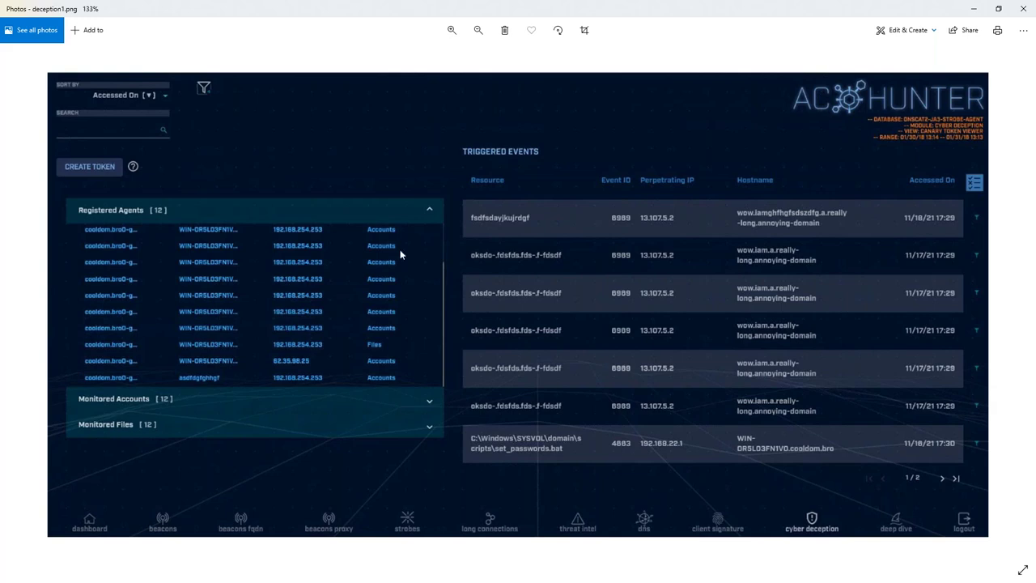
{"action": "left_click", "coordinate": [1024, 8]}
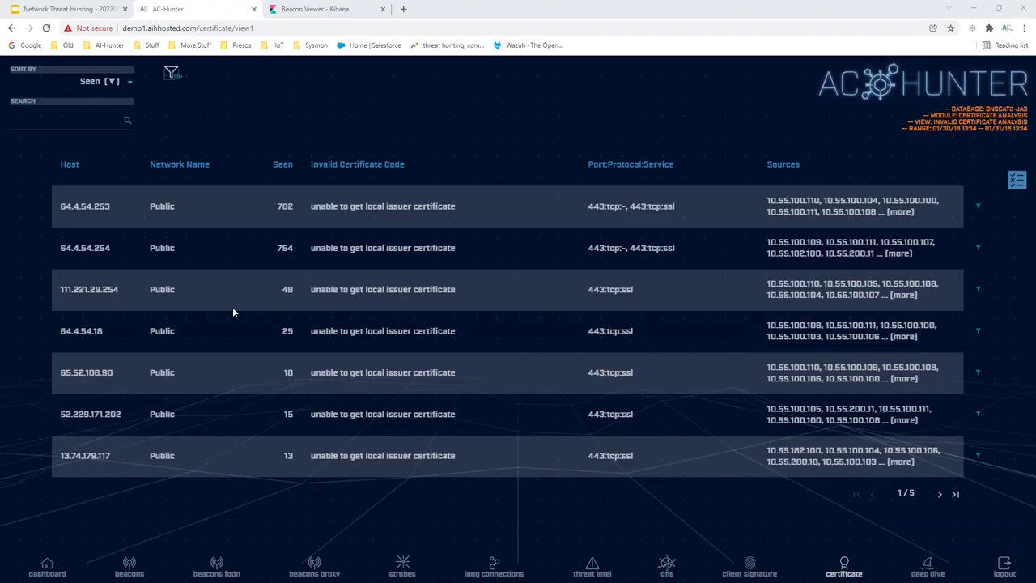
- Open the Active Countermeasures website at acm.re in a new browser tab
{"action": "left_click", "coordinate": [403, 9]}
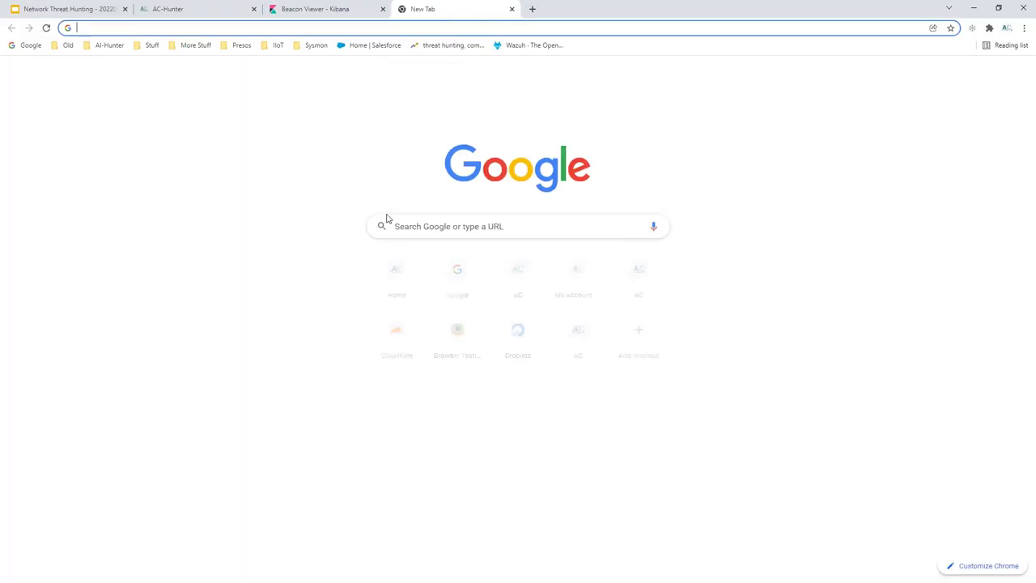
{"action": "type", "text": "acm.re"}
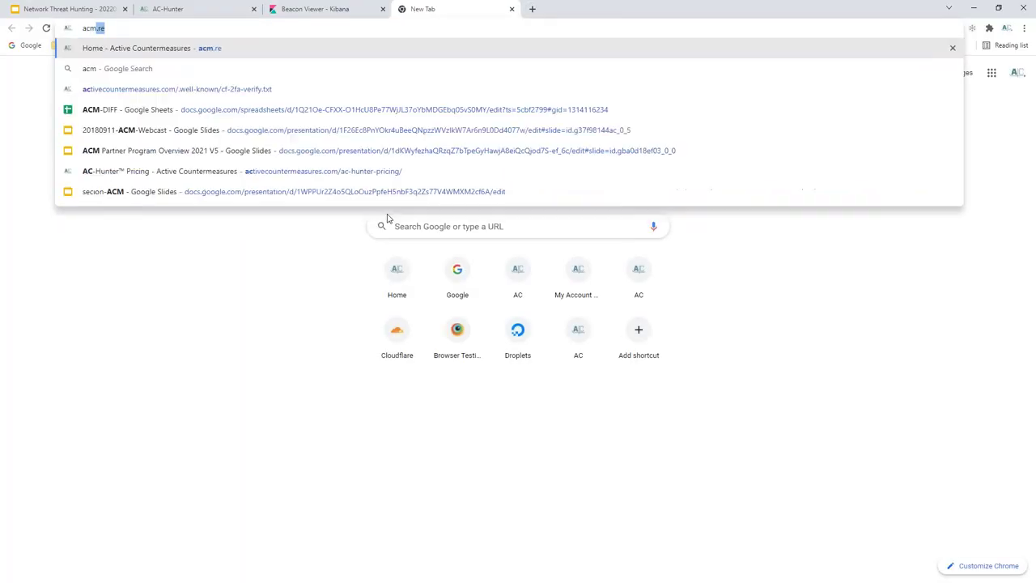
{"action": "key", "text": "Return"}
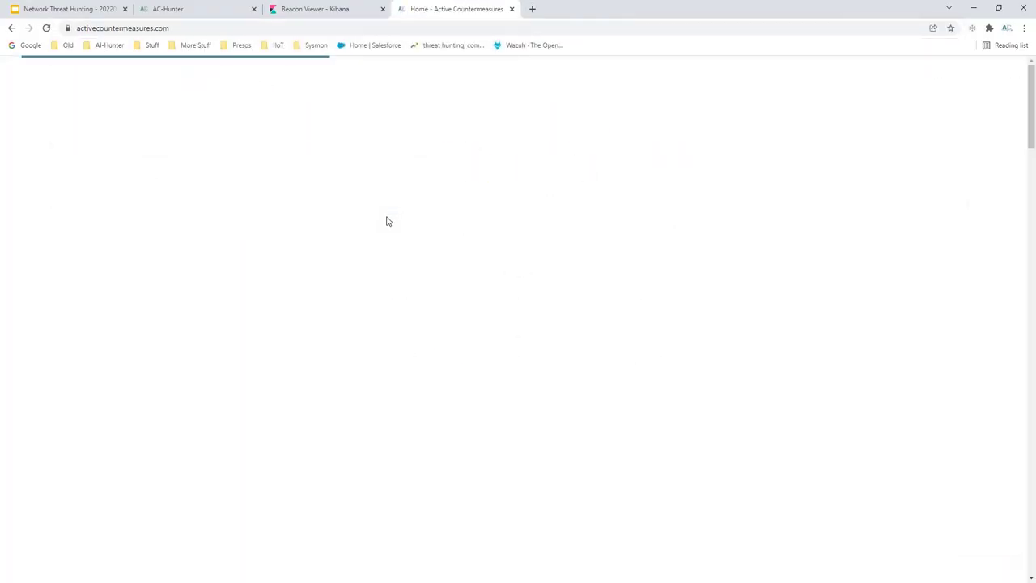
- Open the AC-Hunter pricing page and review the one-year, three-year and hosted plans
{"action": "mouse_move", "coordinate": [540, 80]}
{"action": "left_click", "coordinate": [535, 214]}
{"action": "scroll", "coordinate": [164, 335], "scroll_direction": "down", "scroll_amount": 2}
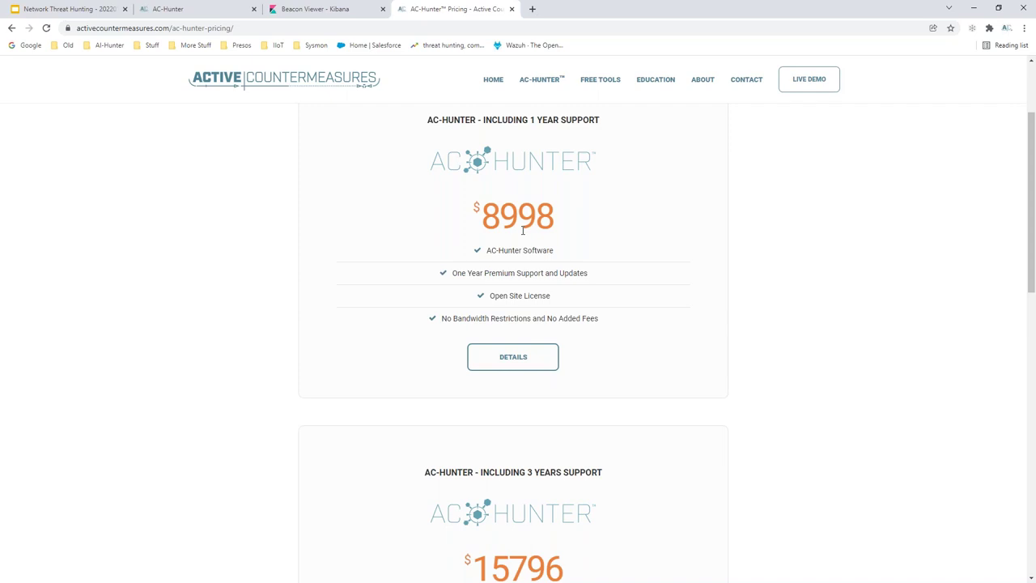
{"action": "scroll", "coordinate": [523, 230], "scroll_direction": "down", "scroll_amount": 5}
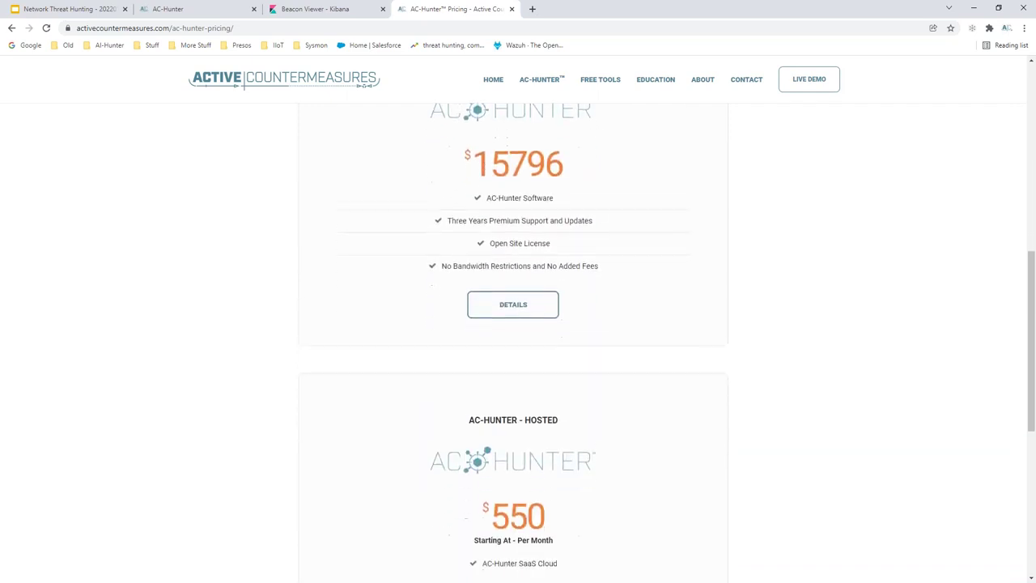
{"action": "scroll", "coordinate": [321, 284], "scroll_direction": "down", "scroll_amount": 3}
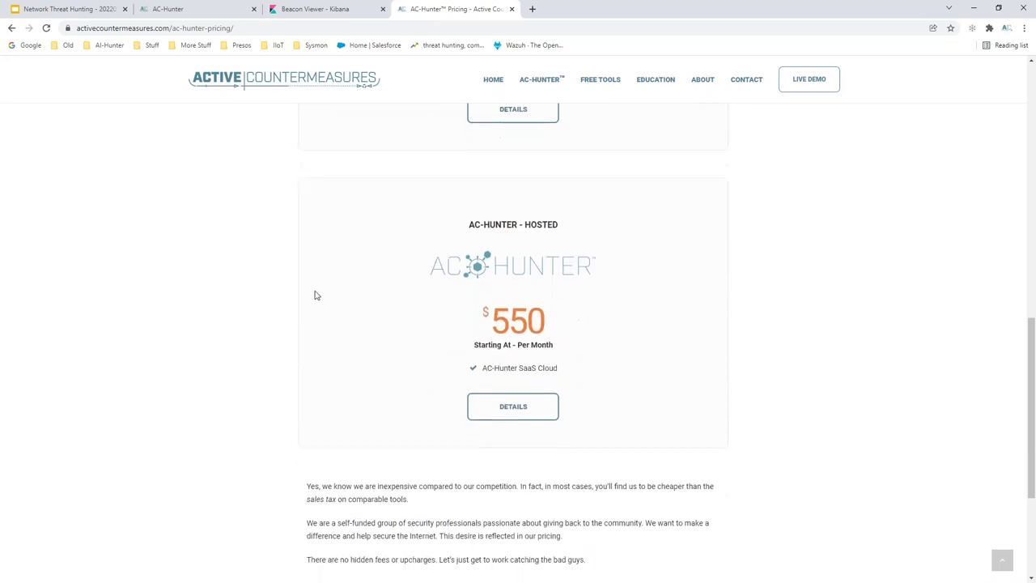
{"action": "scroll", "coordinate": [242, 298], "scroll_direction": "up", "scroll_amount": 7}
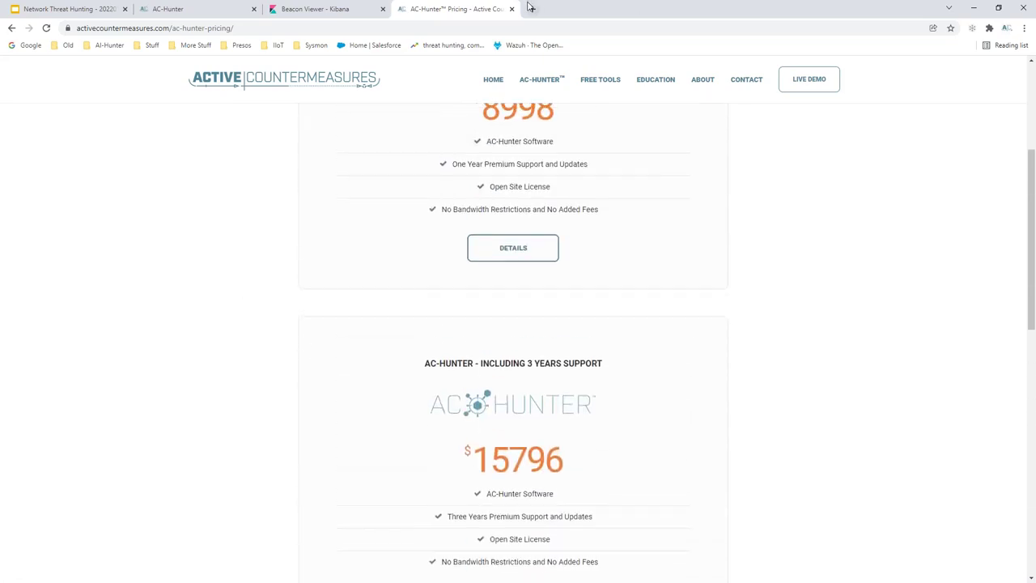
- Close the pricing page and present the Network Threat Hunting slides from slide 142, advancing to slide 143
{"action": "left_click", "coordinate": [154, 9]}
{"action": "left_click", "coordinate": [76, 9]}
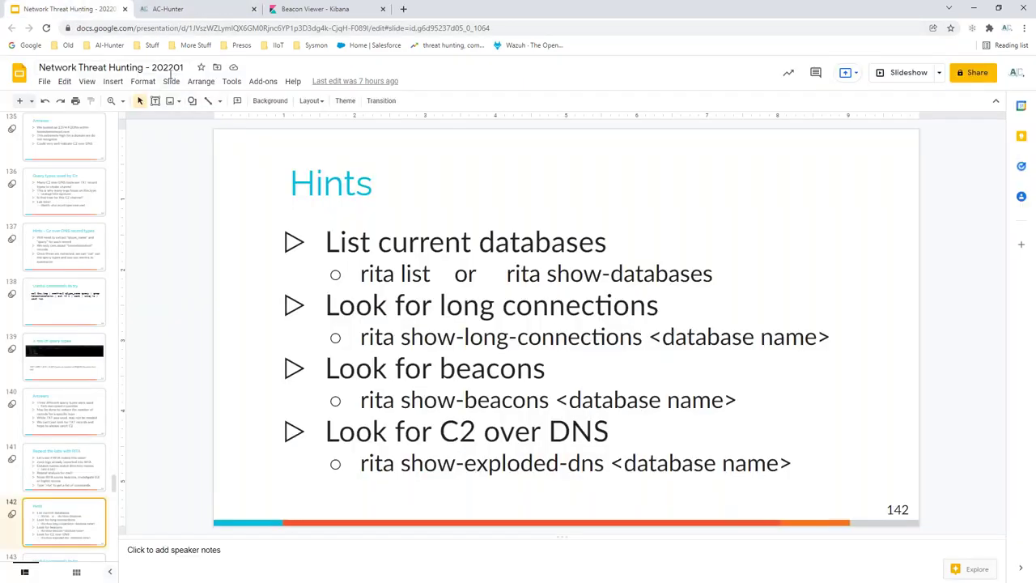
{"action": "left_click", "coordinate": [86, 83]}
{"action": "left_click", "coordinate": [102, 101]}
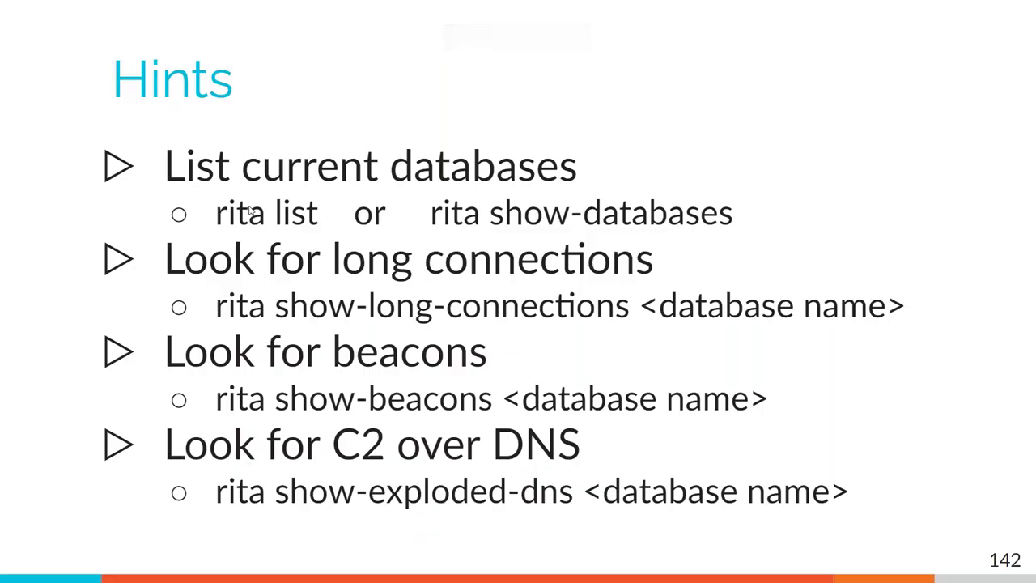
{"action": "left_click", "coordinate": [220, 247]}
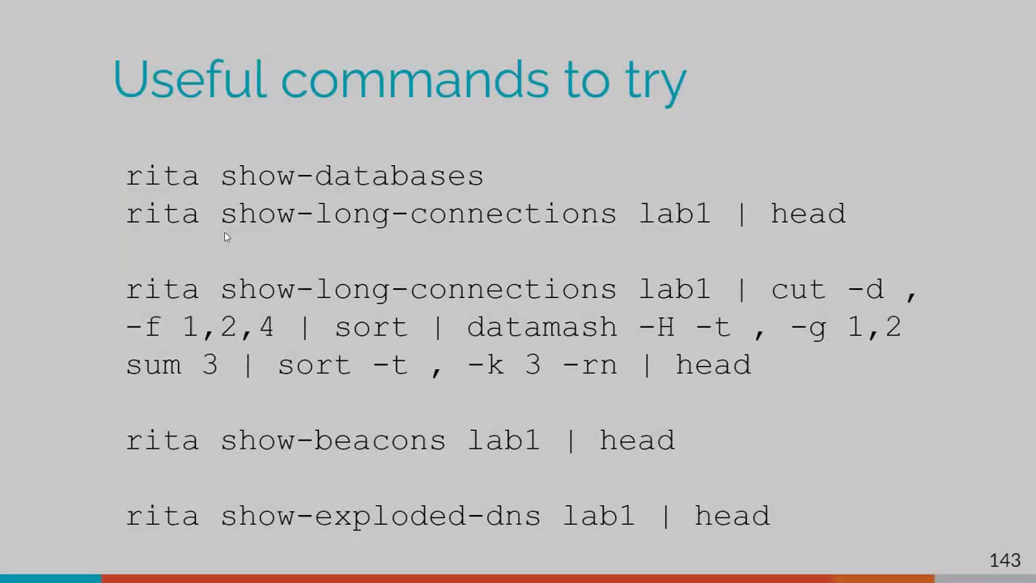